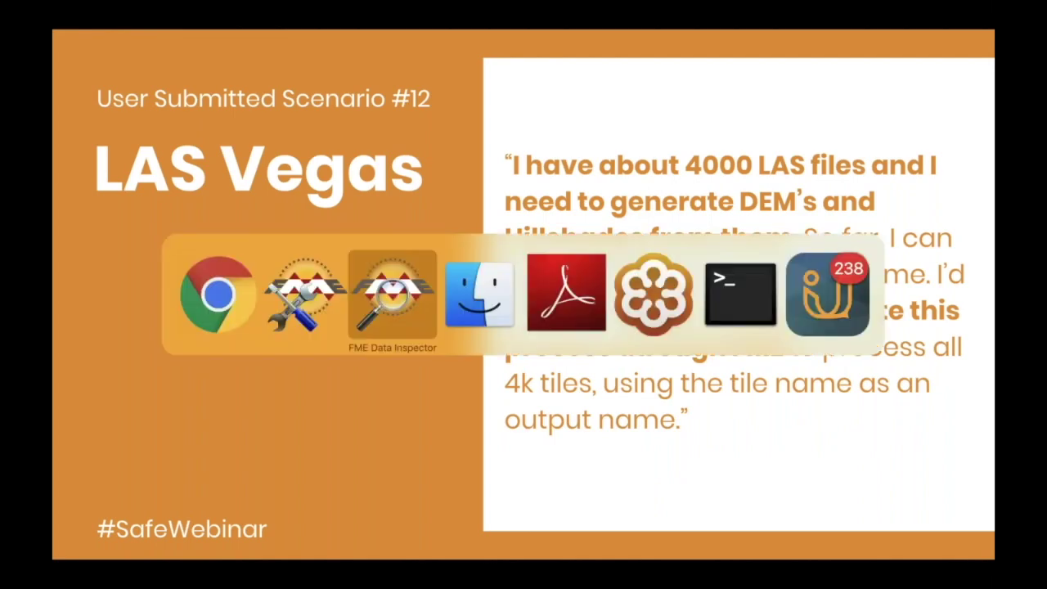
key("super+Tab")
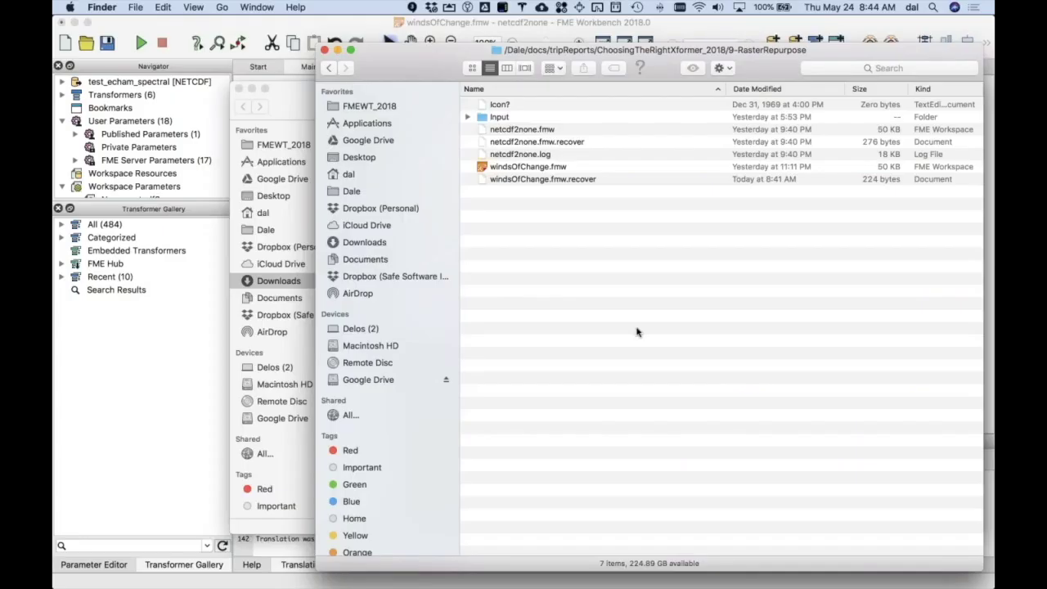
Go up from ChoosingTheRightXformer_2018 into 12-LASVegas and drag massLAS.fmw onto FME Workbench
key("super+shift+g")
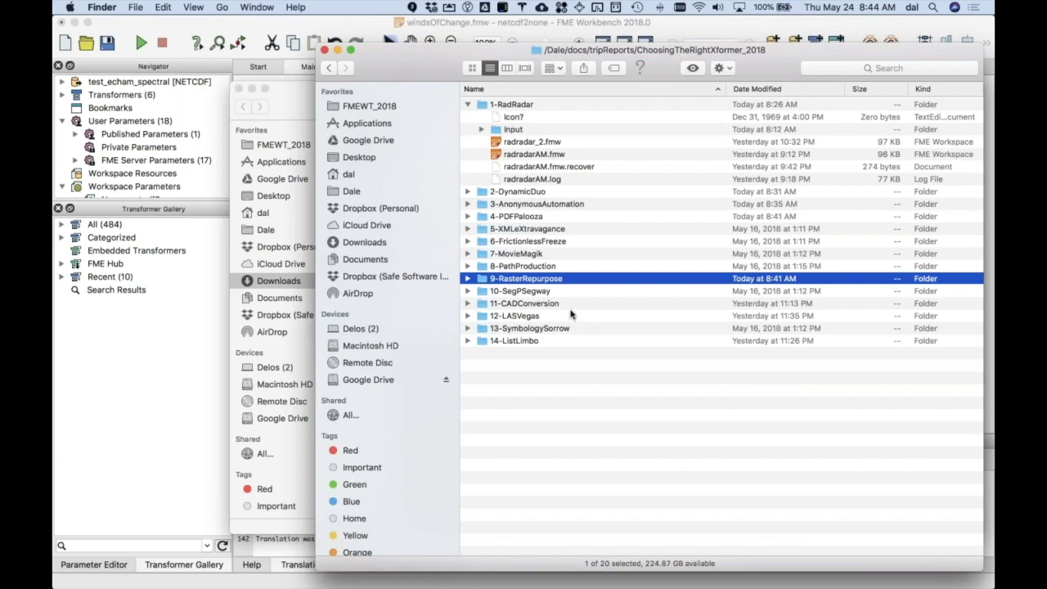
left_click(524, 315)
double_click(525, 315)
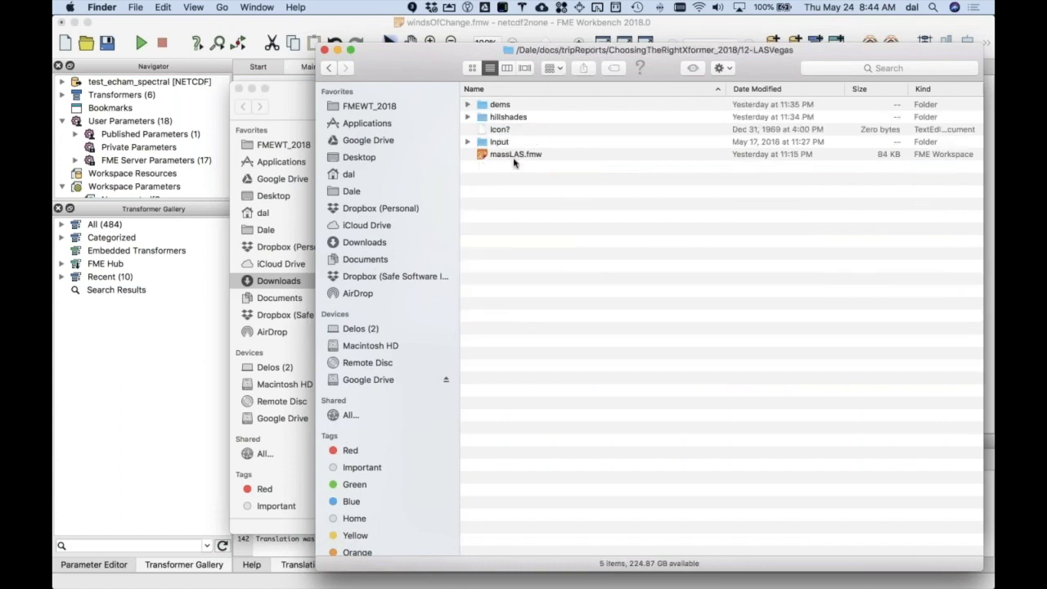
left_click_drag(514, 157, 517, 129)
key("super+Tab")
key("super+Tab")
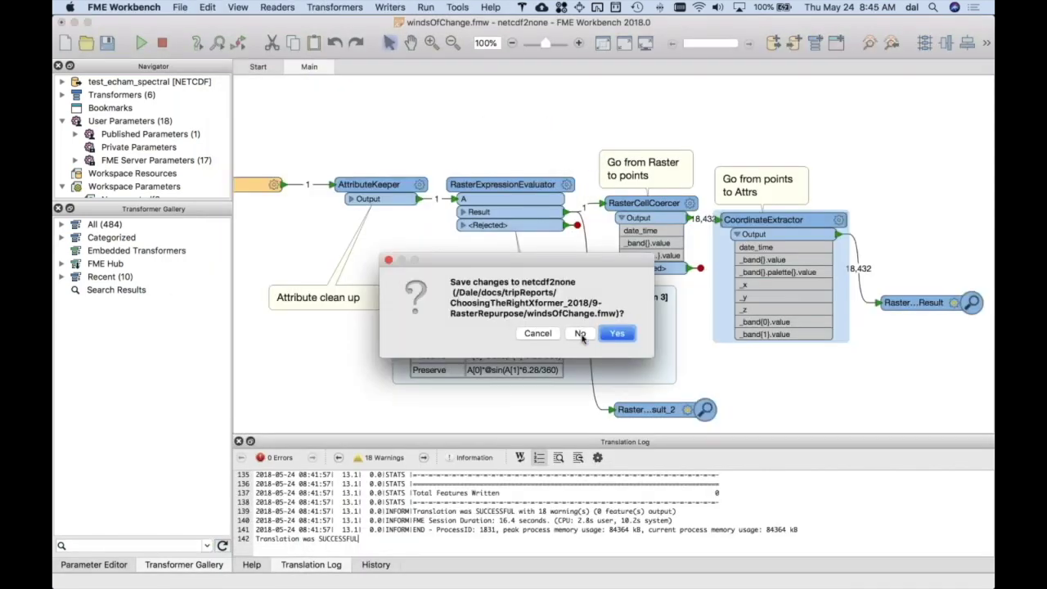
Discard the netcdf2none changes so massLAS.fmw loads with its rasterizer and hillshader transformers
left_click(581, 336)
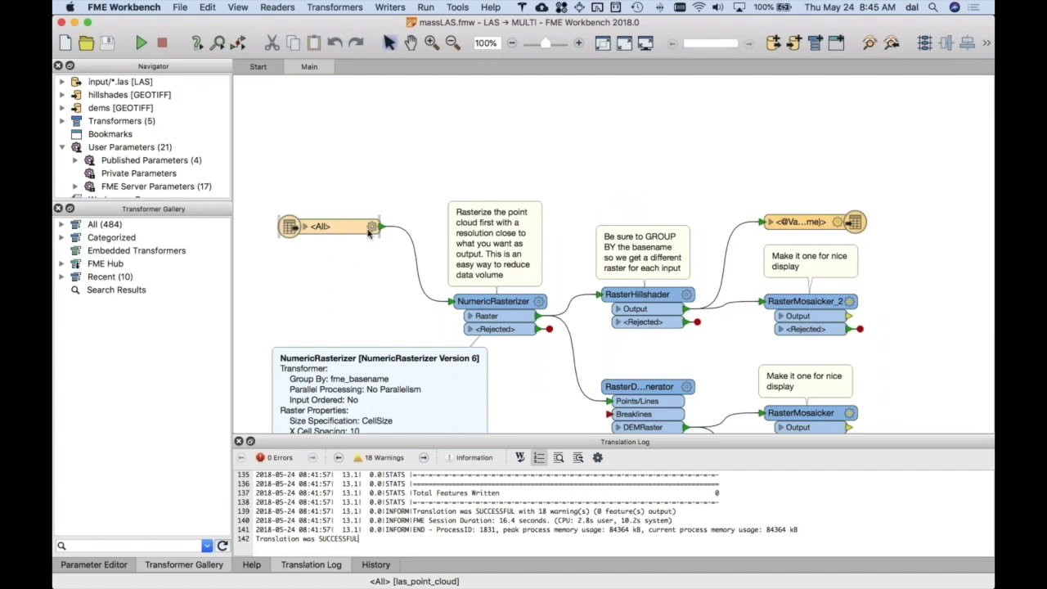
mouse_move(372, 229)
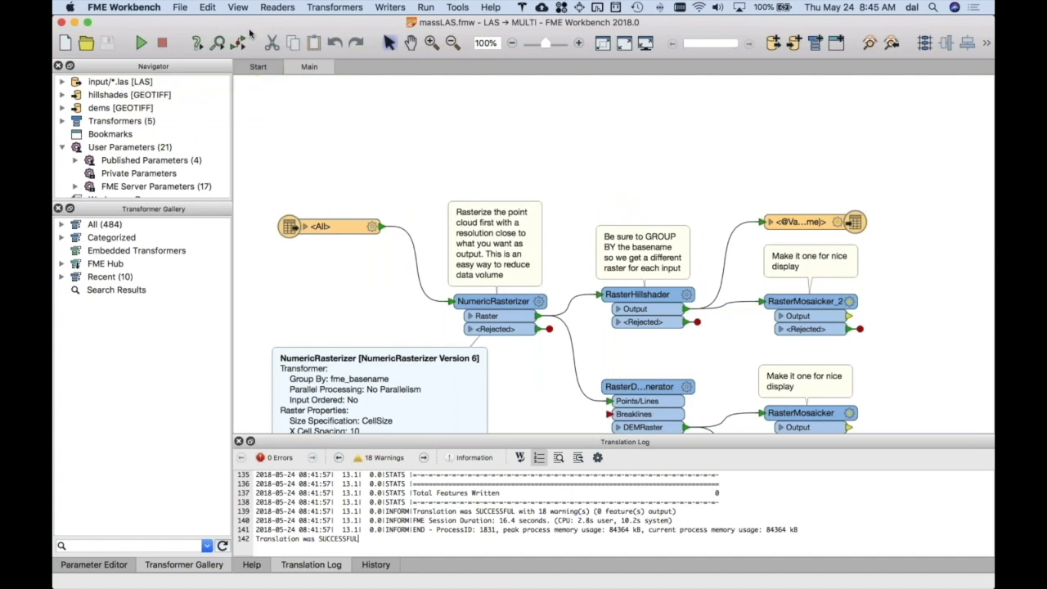
left_click(277, 6)
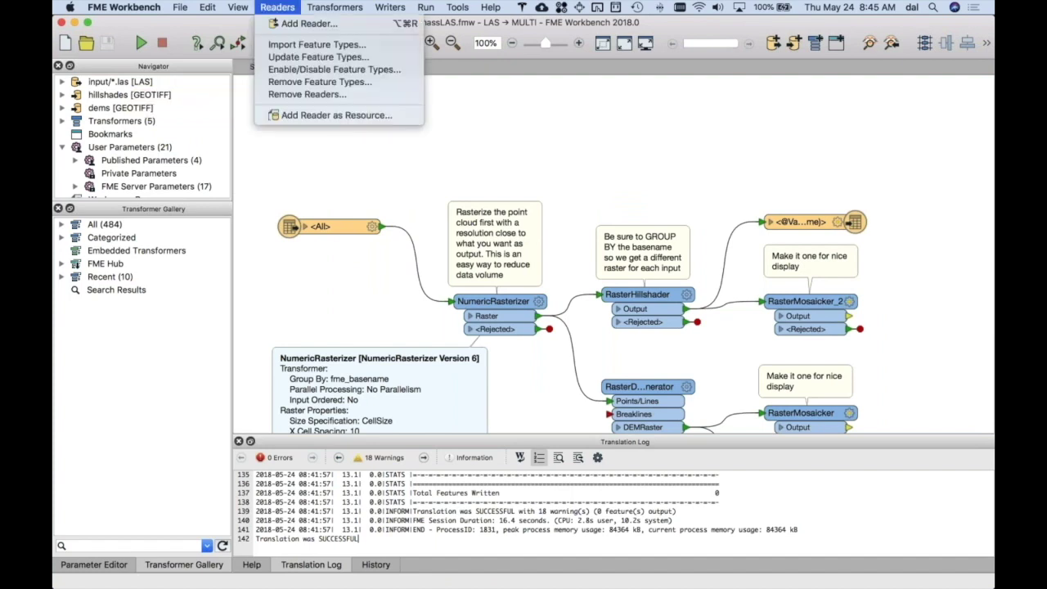
left_click(315, 23)
type("las")
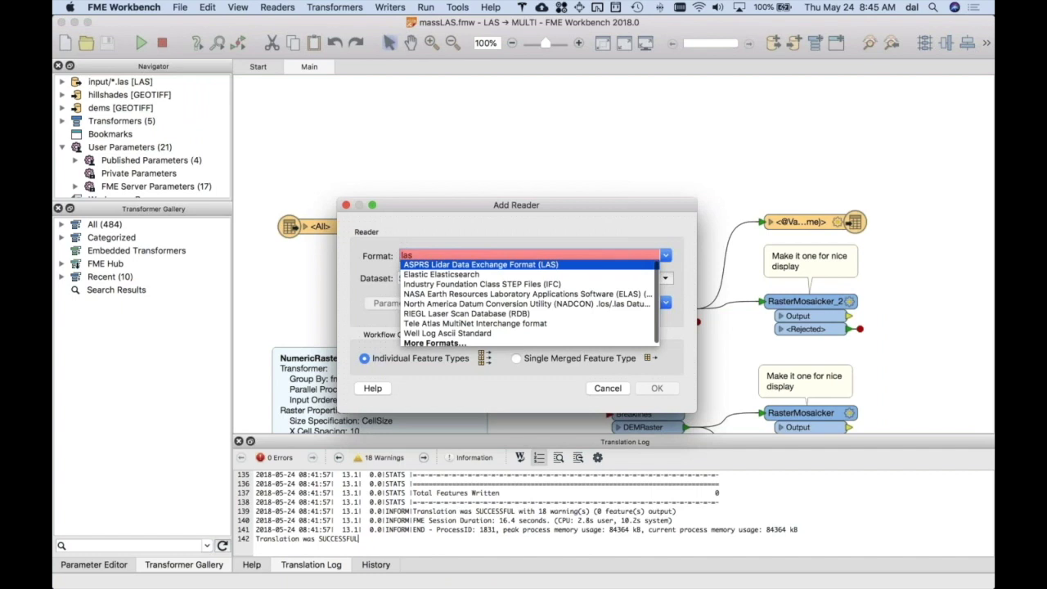
key("Return")
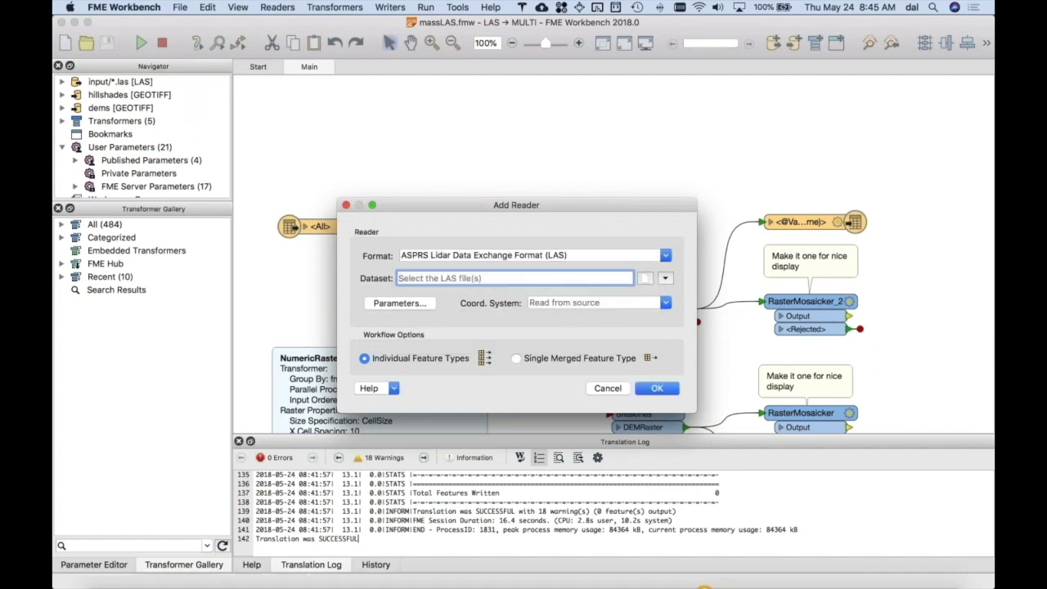
left_click(645, 279)
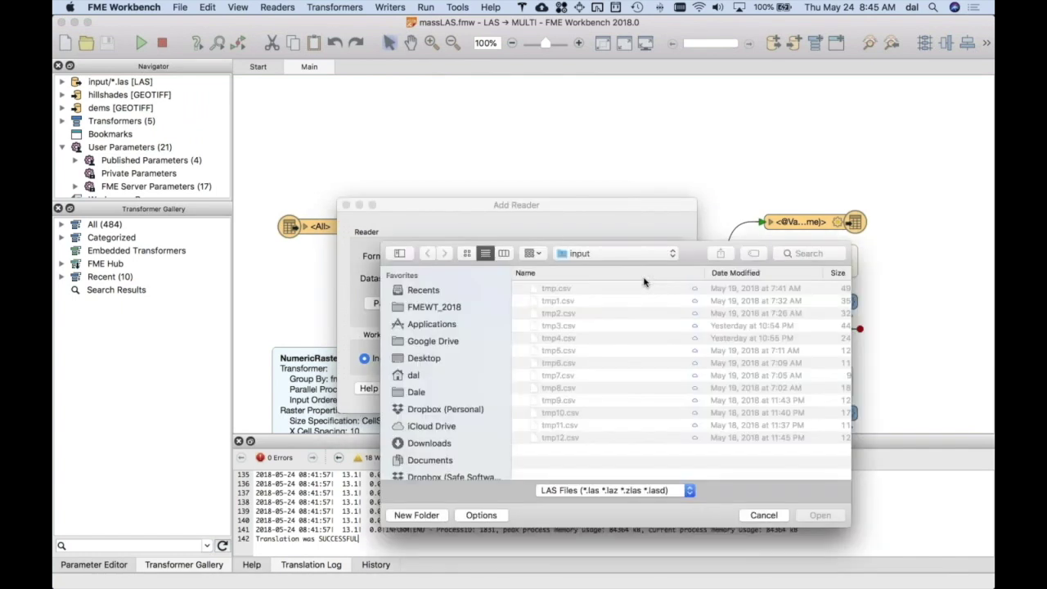
key("super+Up")
key("super+Up")
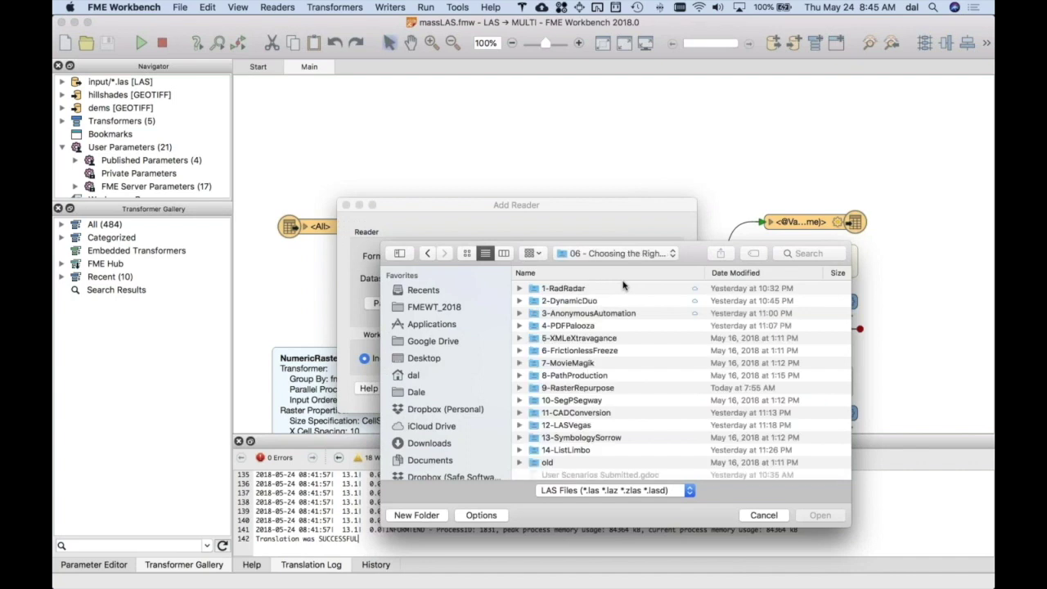
double_click(555, 426)
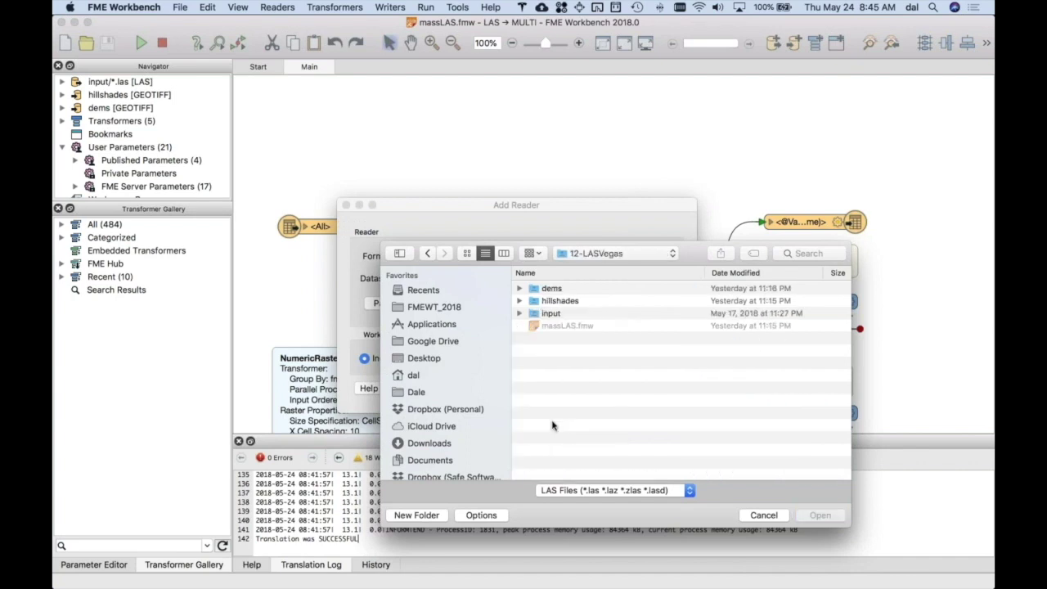
double_click(553, 315)
left_click(559, 301)
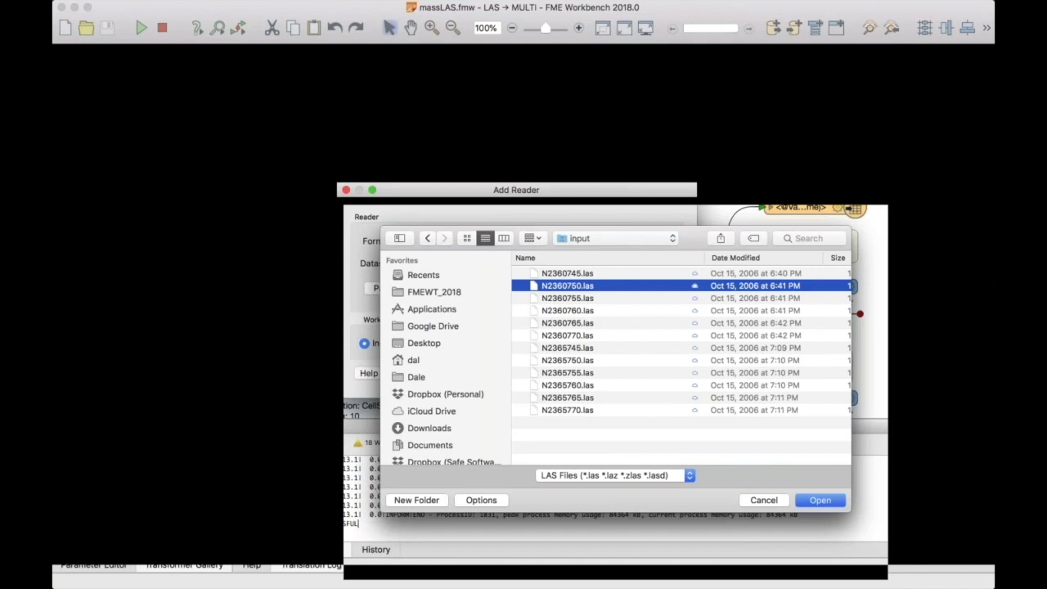
key("Return")
left_click_drag(571, 264, 613, 278)
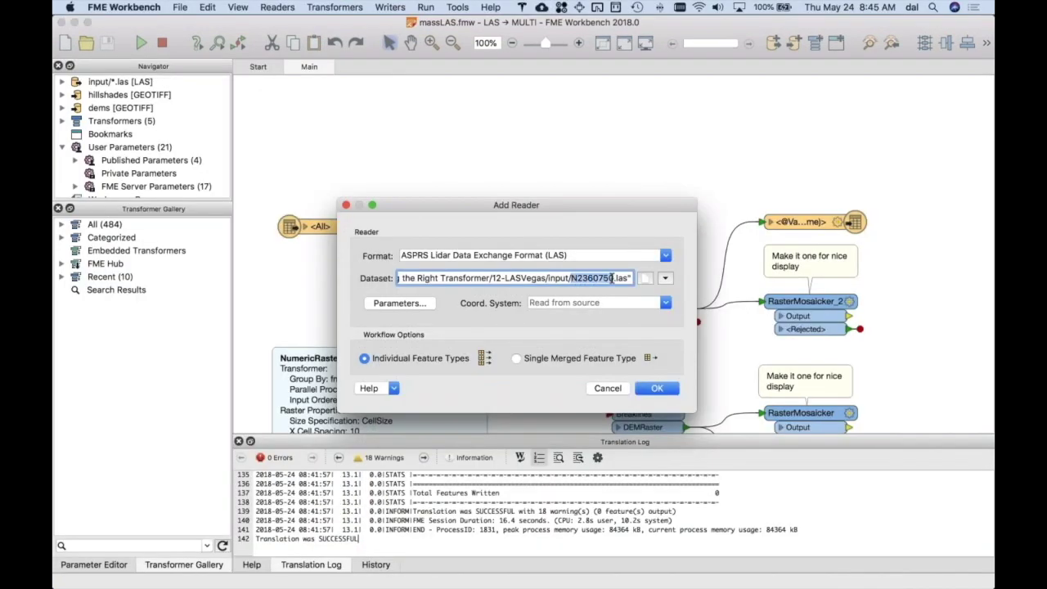
type("*")
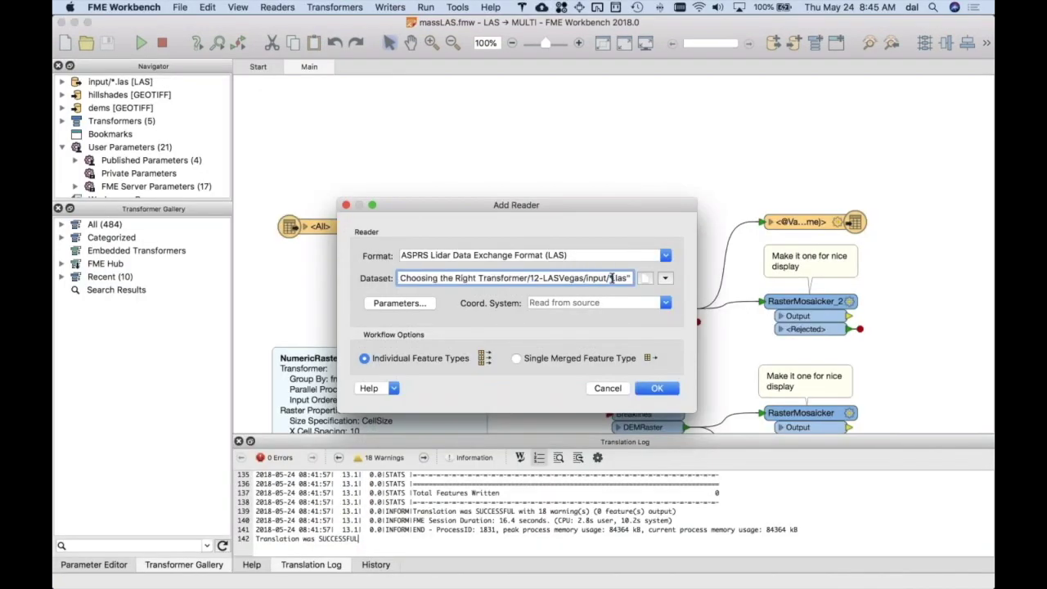
left_click(542, 360)
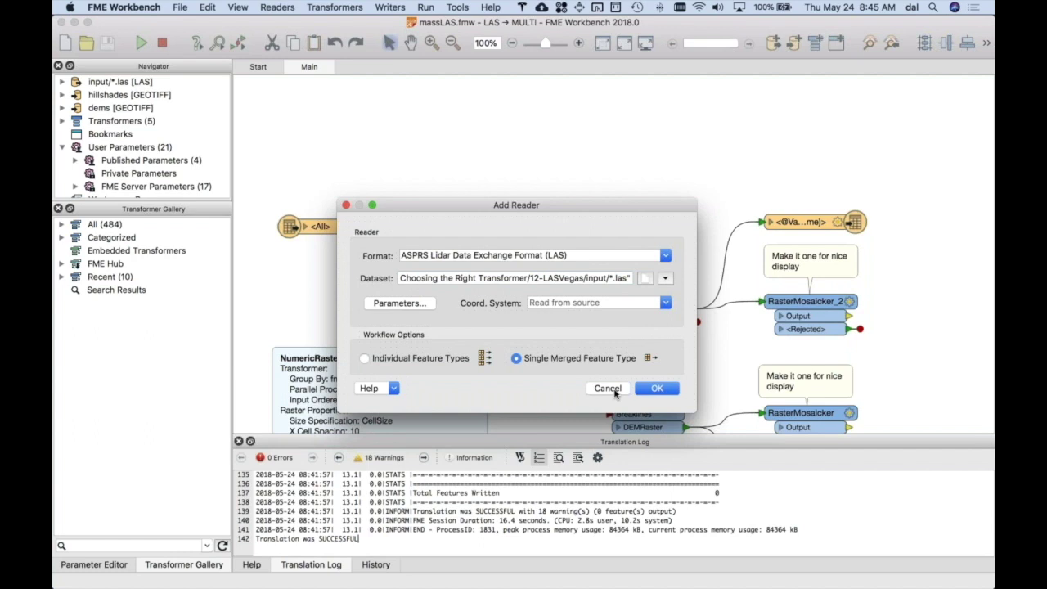
Dismiss the reader setup and run massLAS, following the log to 24 features written
left_click(609, 389)
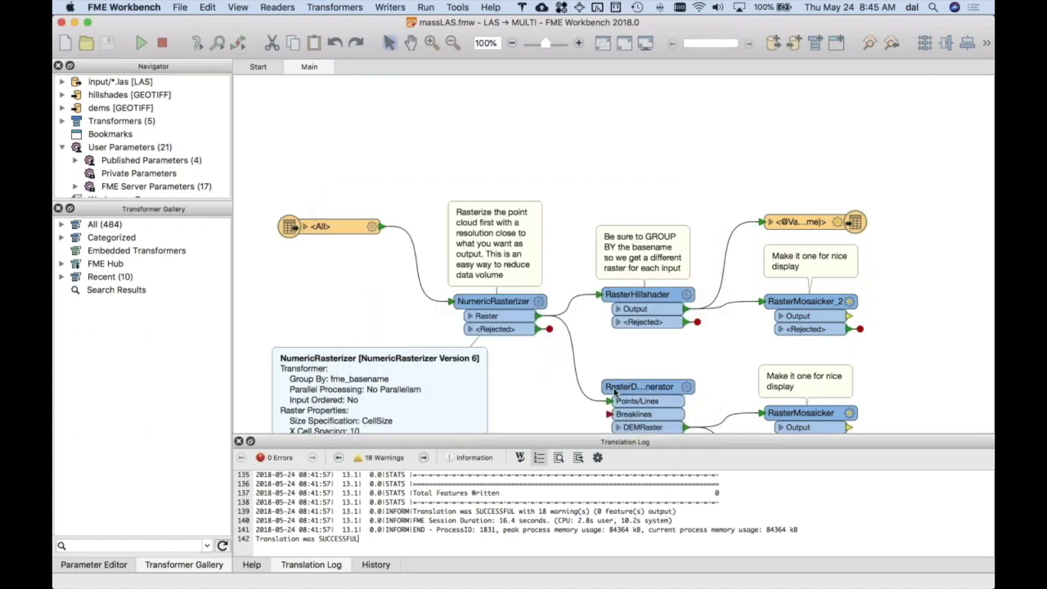
left_click(142, 45)
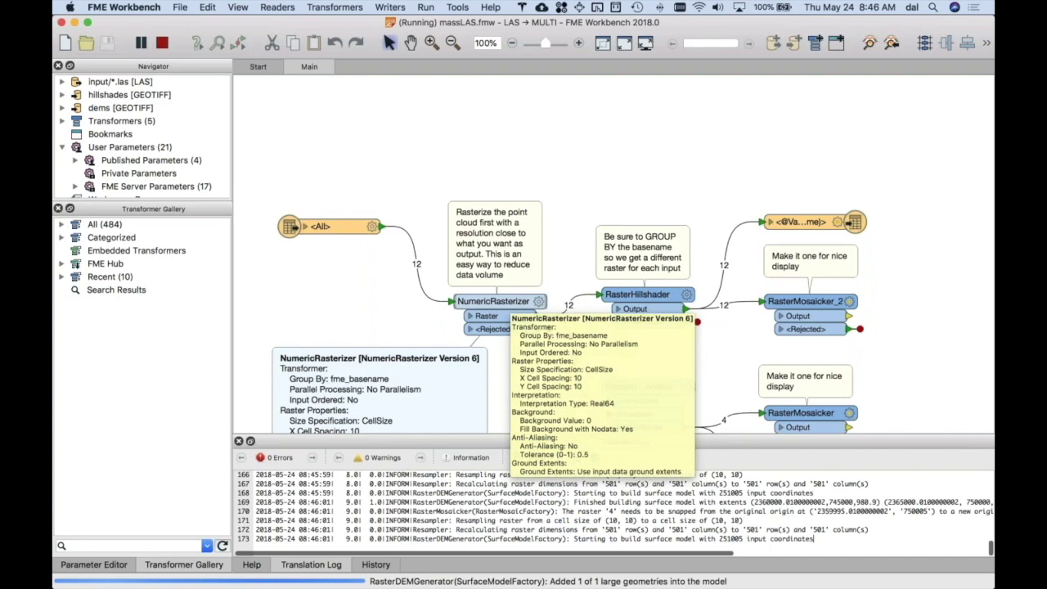
scroll(412, 315, "down", 2)
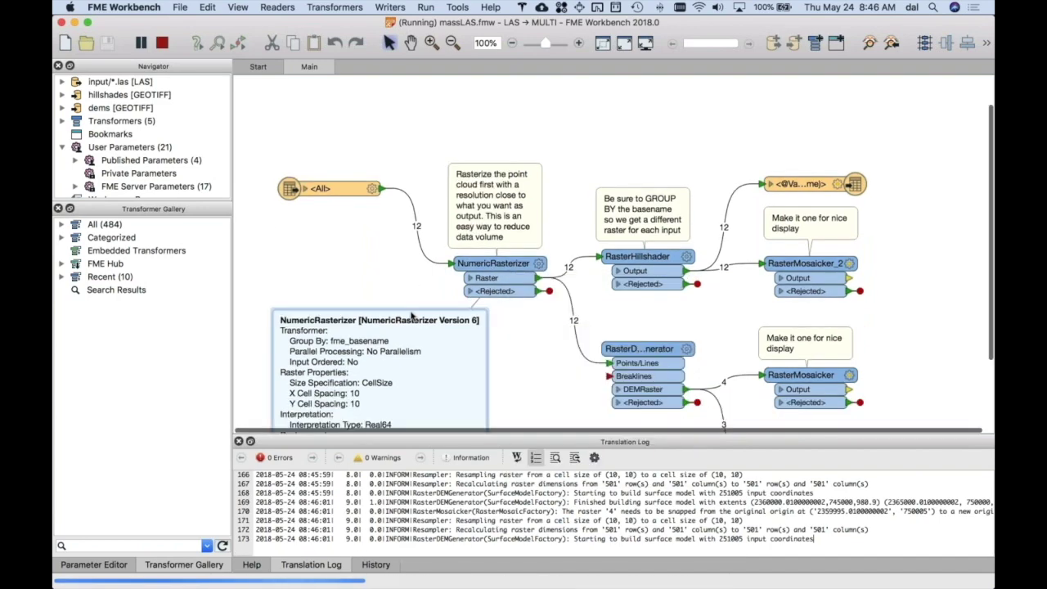
scroll(412, 315, "down", 2)
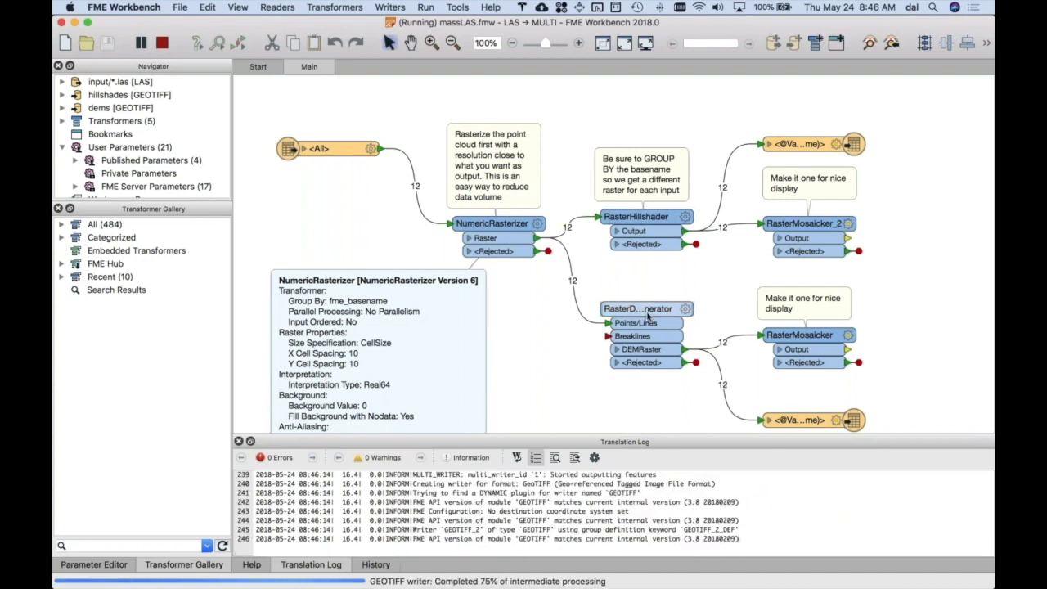
mouse_move(648, 316)
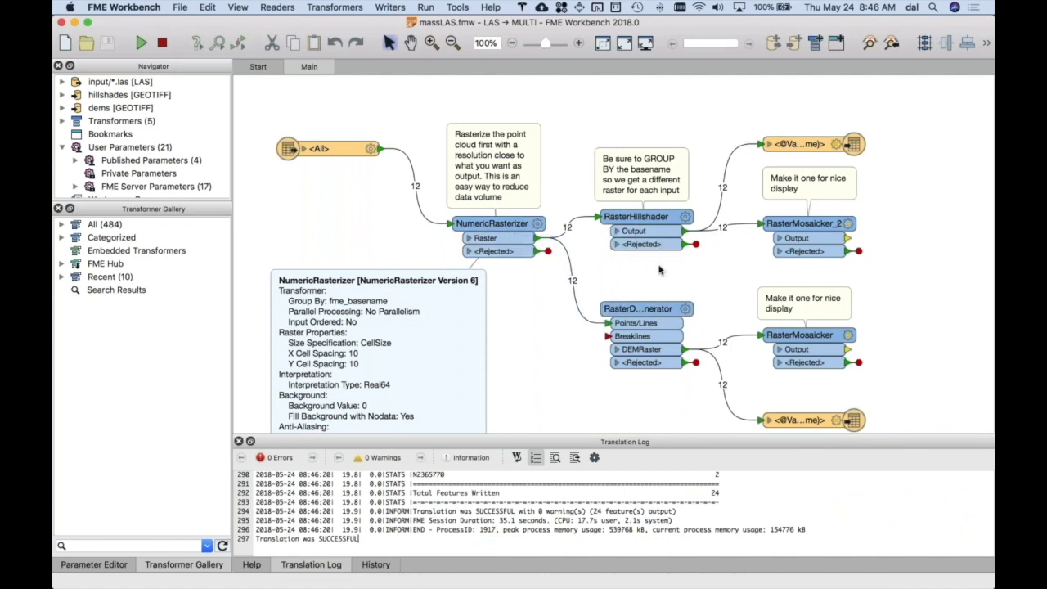
Verify the hillshades writer's Raster File Name uses fme_basename, then open its output folder
scroll(660, 270, "right", 1)
scroll(660, 270, "down", 2)
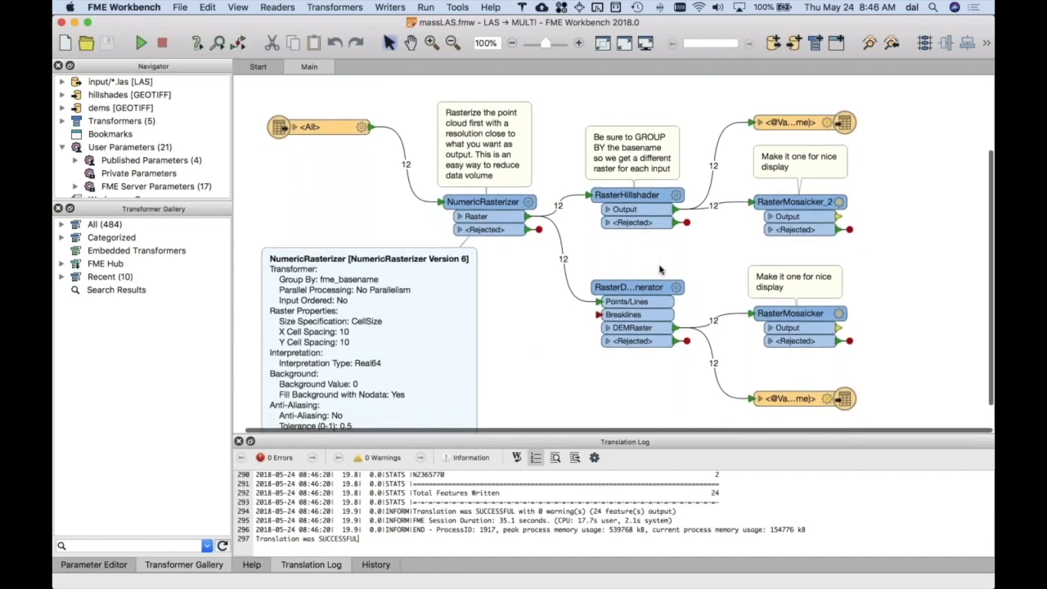
left_click(826, 122)
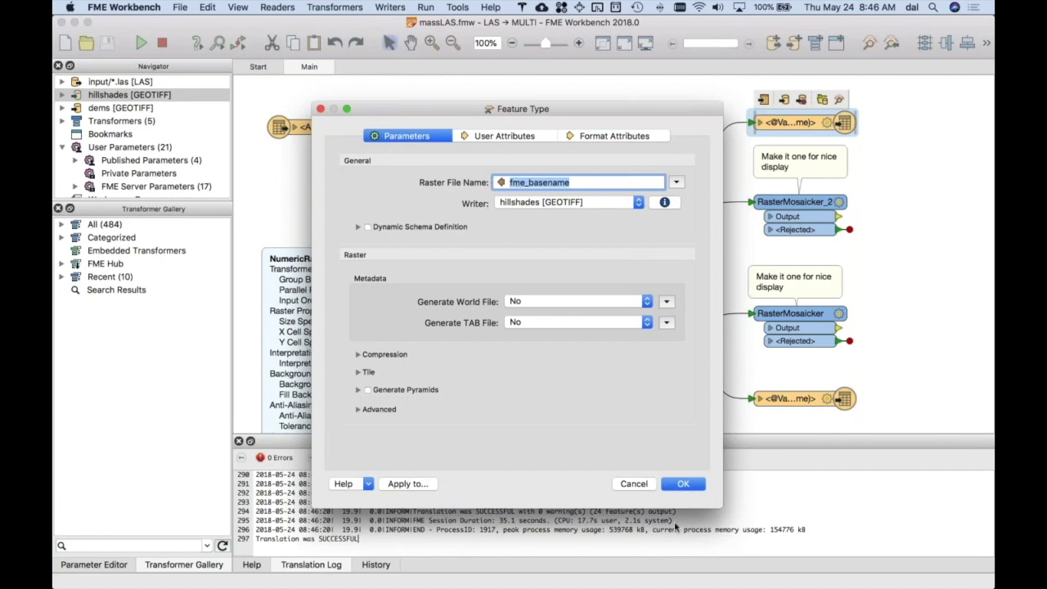
left_click(634, 484)
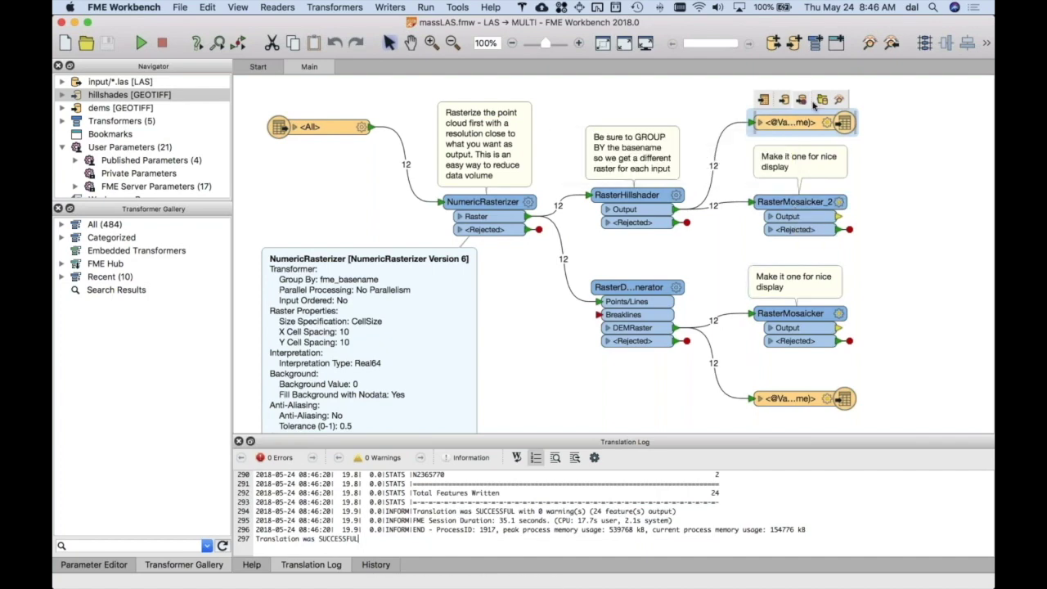
left_click(821, 99)
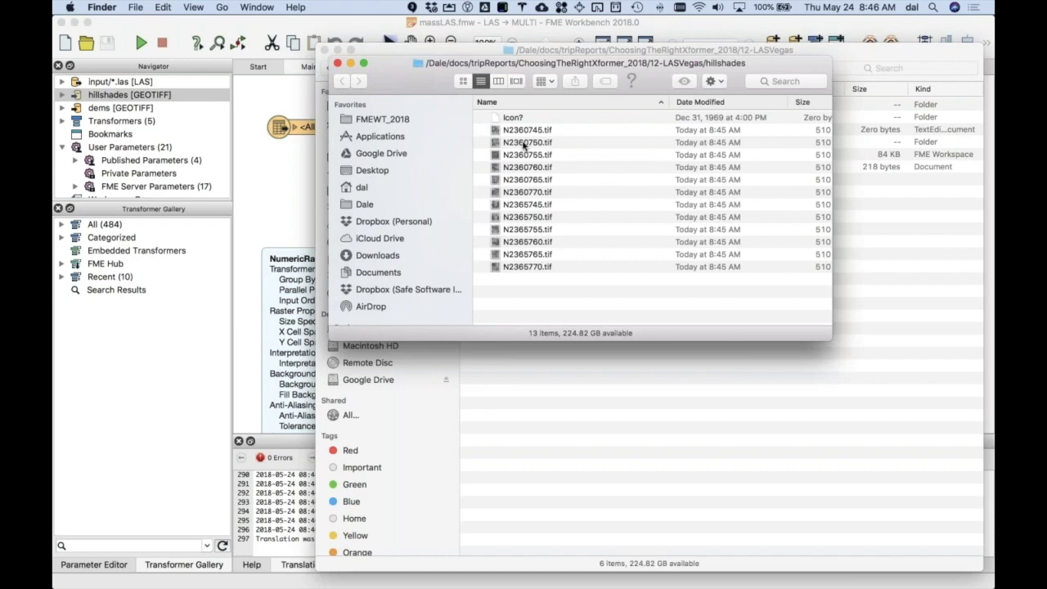
Quick Look the hillshade tiles from N2360750.tif through N2360765.tif, then close the window
left_click(525, 145)
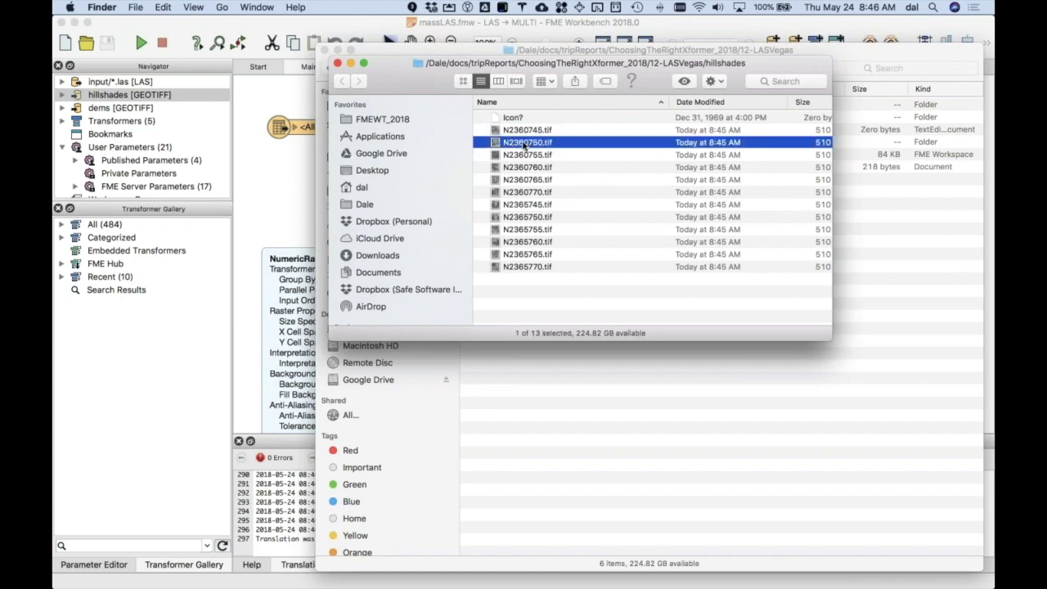
key("space")
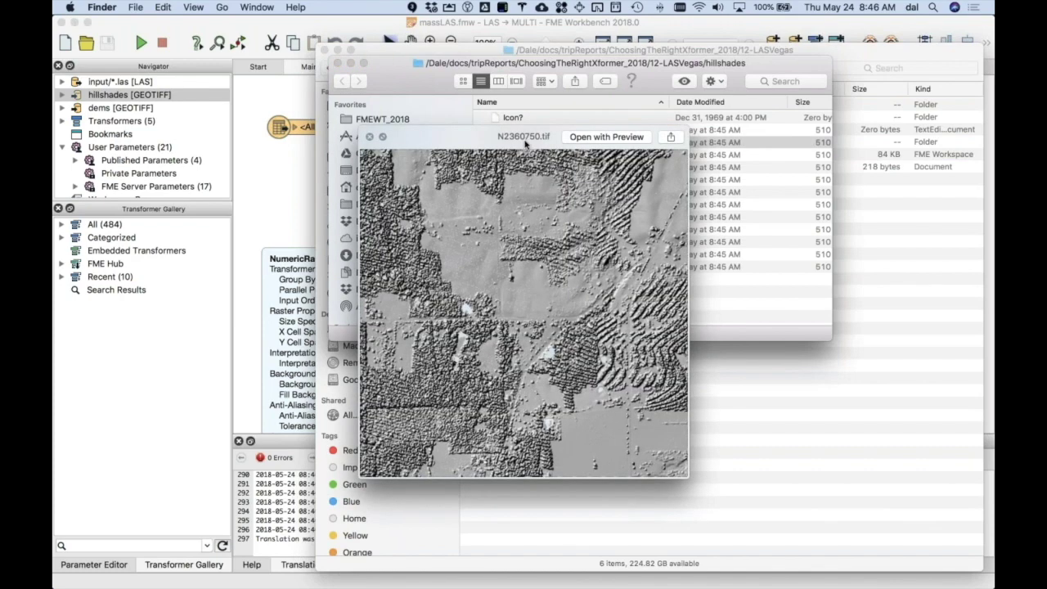
key("Down")
key("Down")
key("Down")
key("Down")
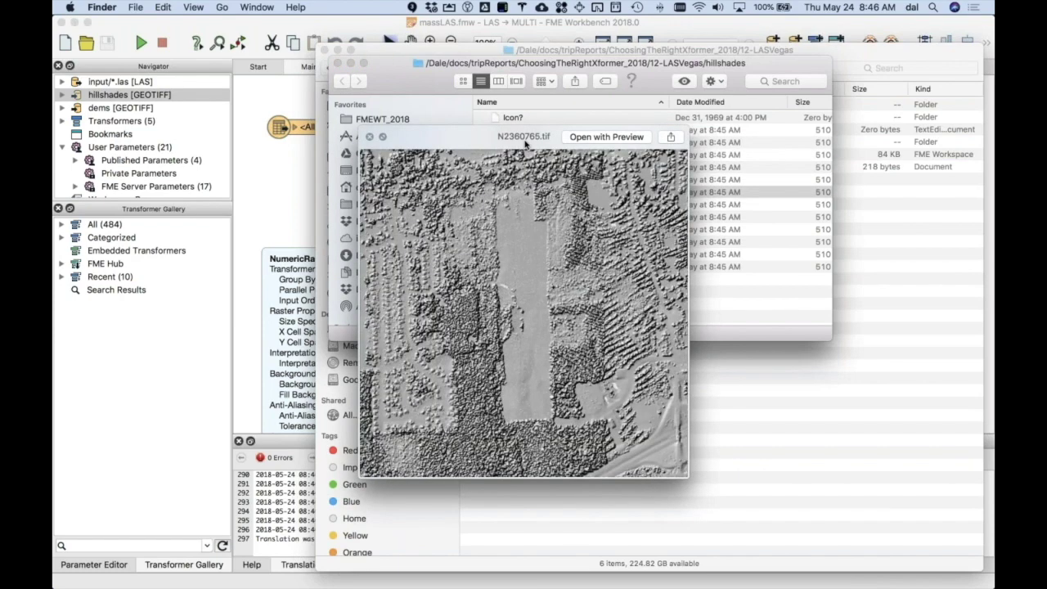
key("Down")
key("space")
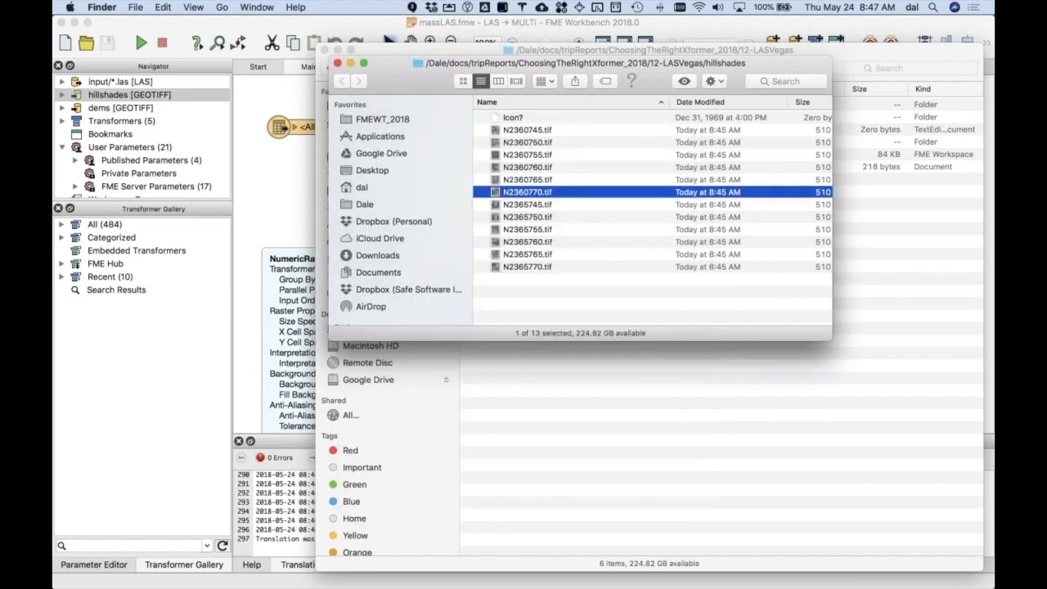
key("super+w")
Open the dems folder and drop N2360745.tif into FME Data Inspector
left_click(493, 107)
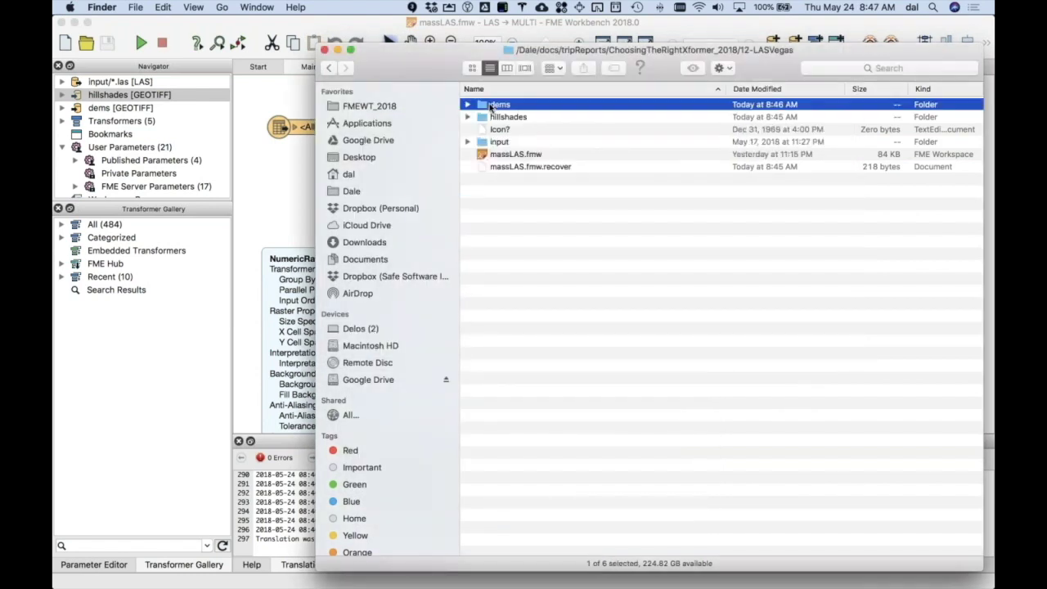
double_click(491, 106)
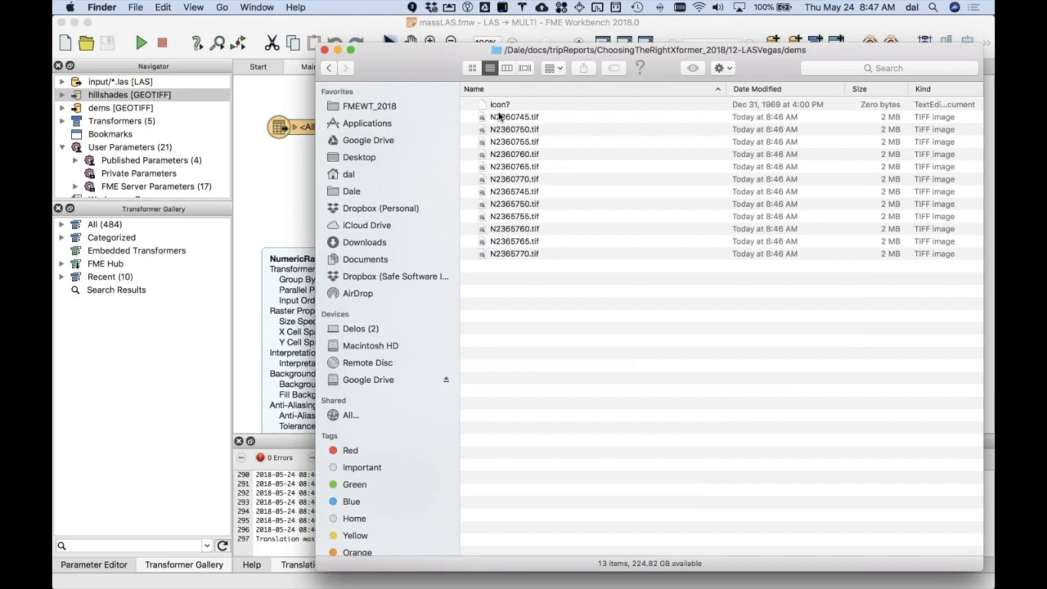
left_click_drag(511, 120, 577, 147)
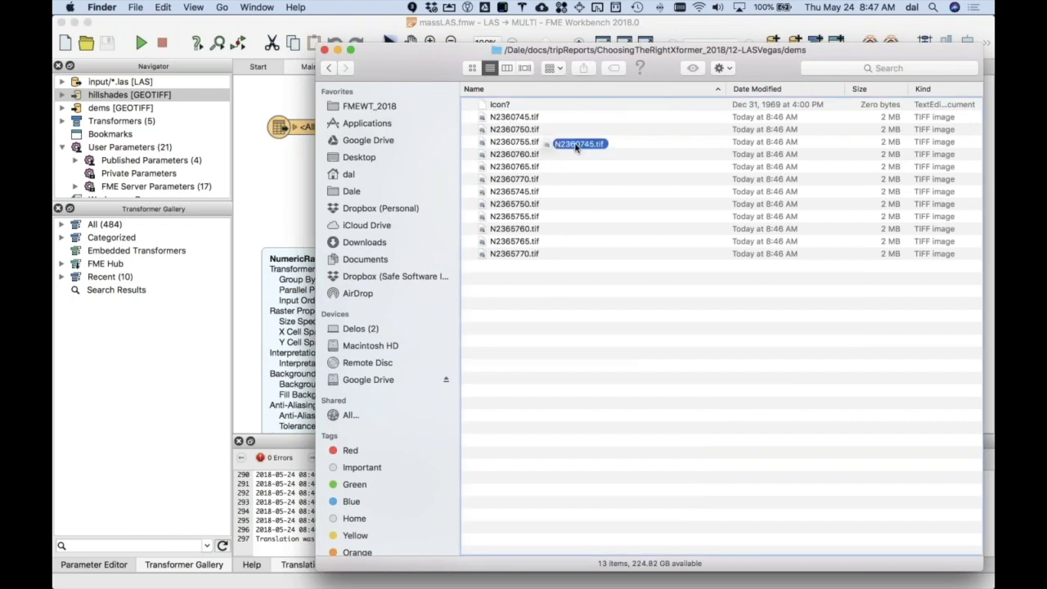
key("super+Tab")
key("super+Tab")
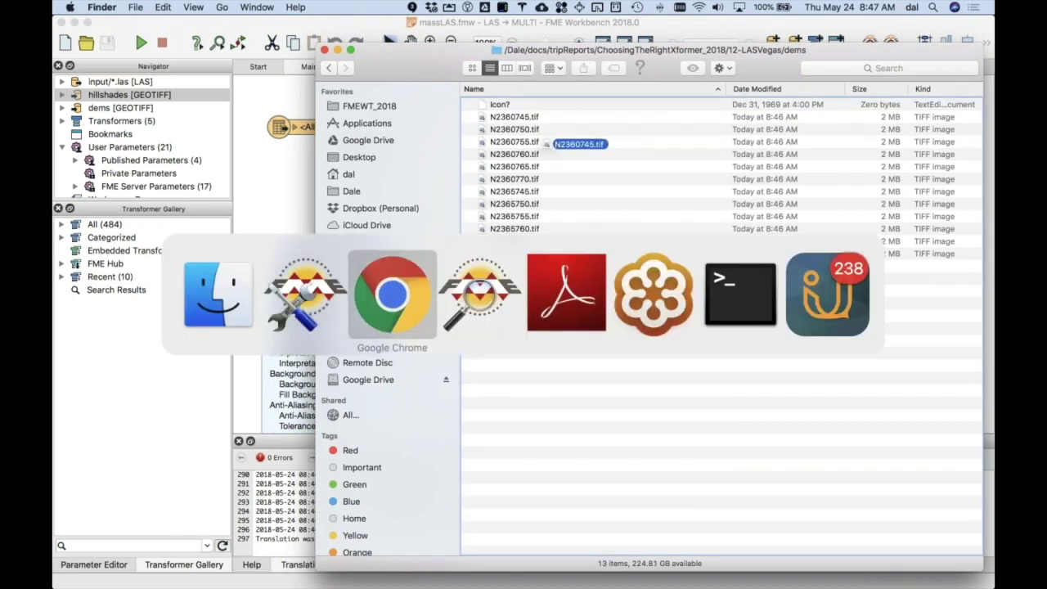
key("super+Tab")
left_click_drag(546, 144, 544, 145)
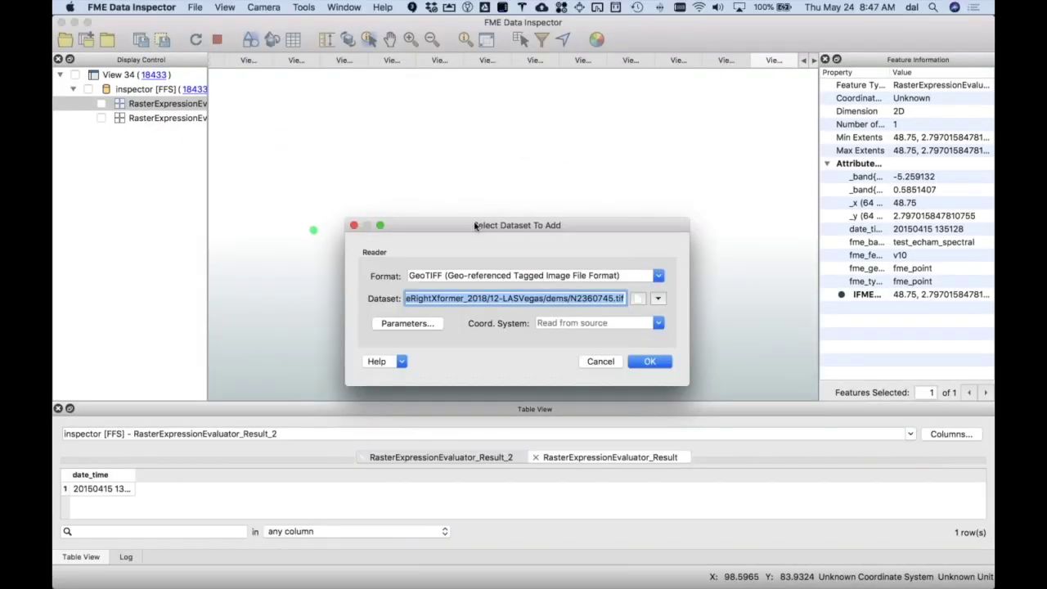
Confirm adding the N2360745.tif GeoTIFF dataset in FME Data Inspector
left_click(652, 361)
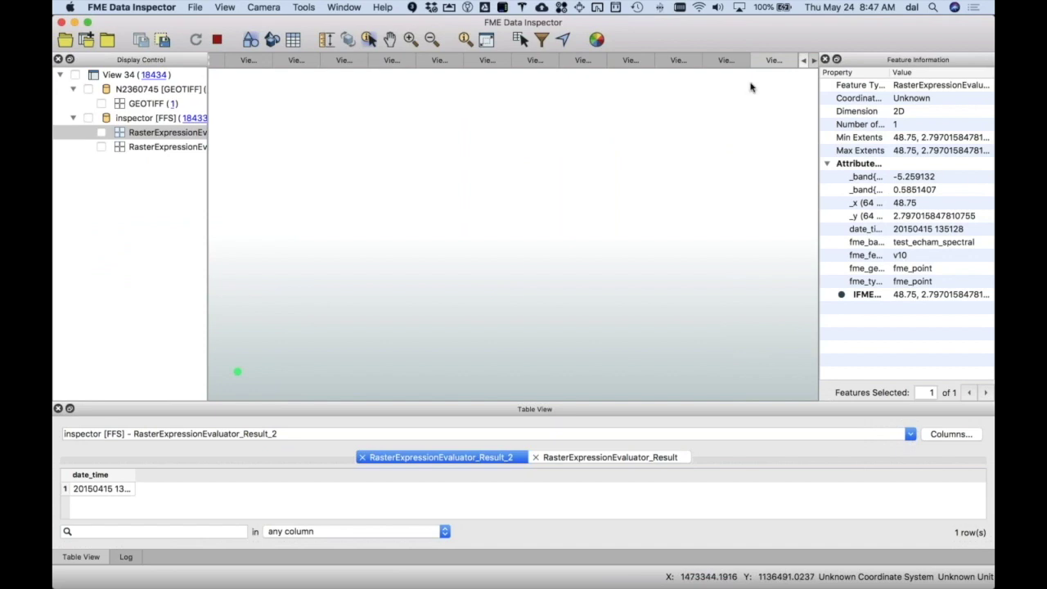
left_click(195, 7)
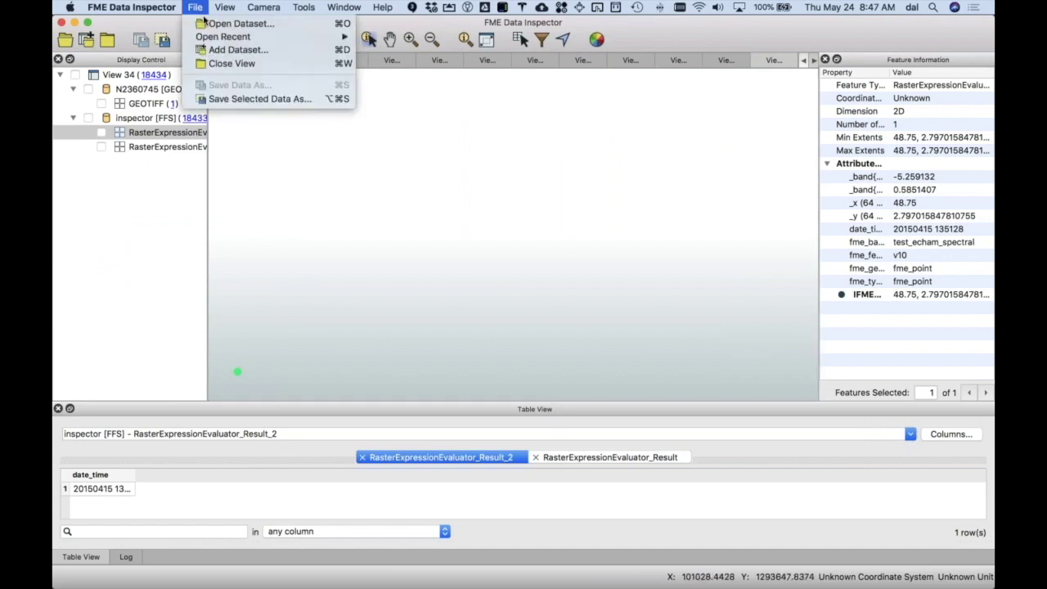
left_click(237, 23)
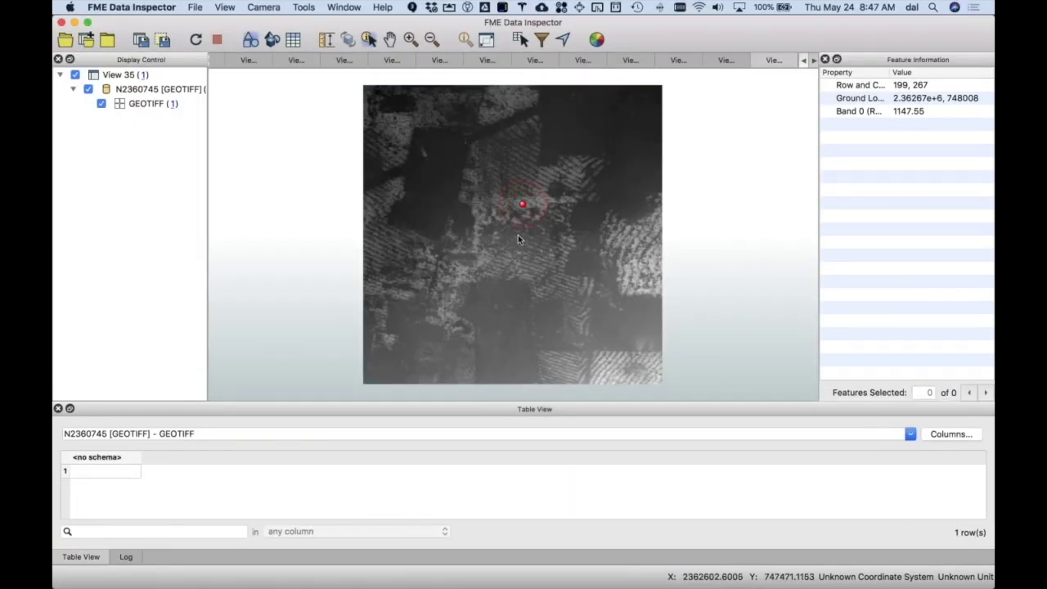
Sample elevation values at three points on the N2360745 DEM, then return to FME Workbench
left_click(518, 235)
left_click(482, 252)
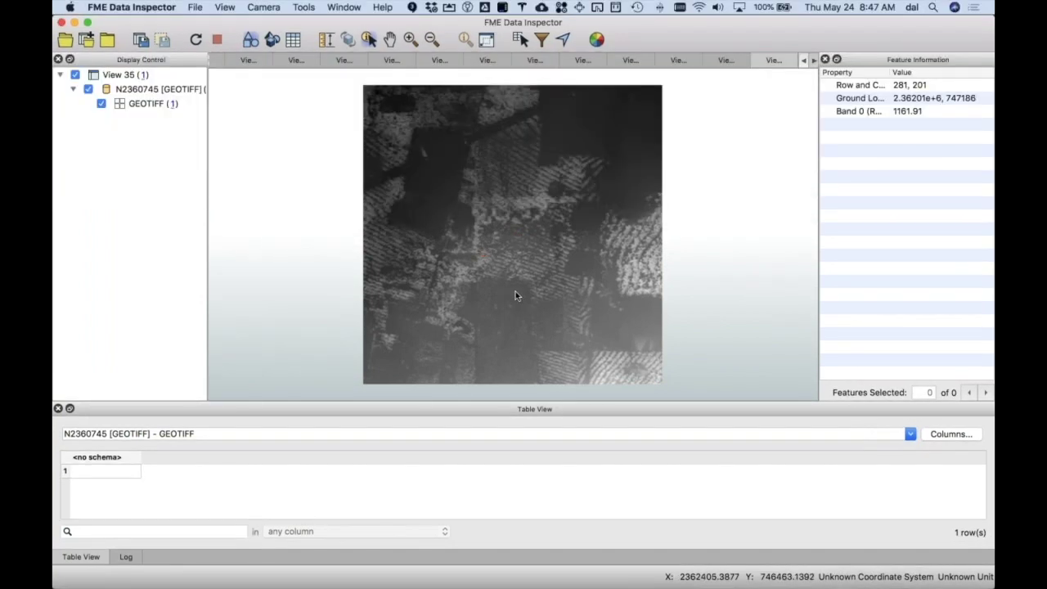
left_click(514, 293)
key("super+Tab")
key("super+Tab")
key("super+Tab")
key("super+Tab")
key("super+Tab")
key("super+Tab")
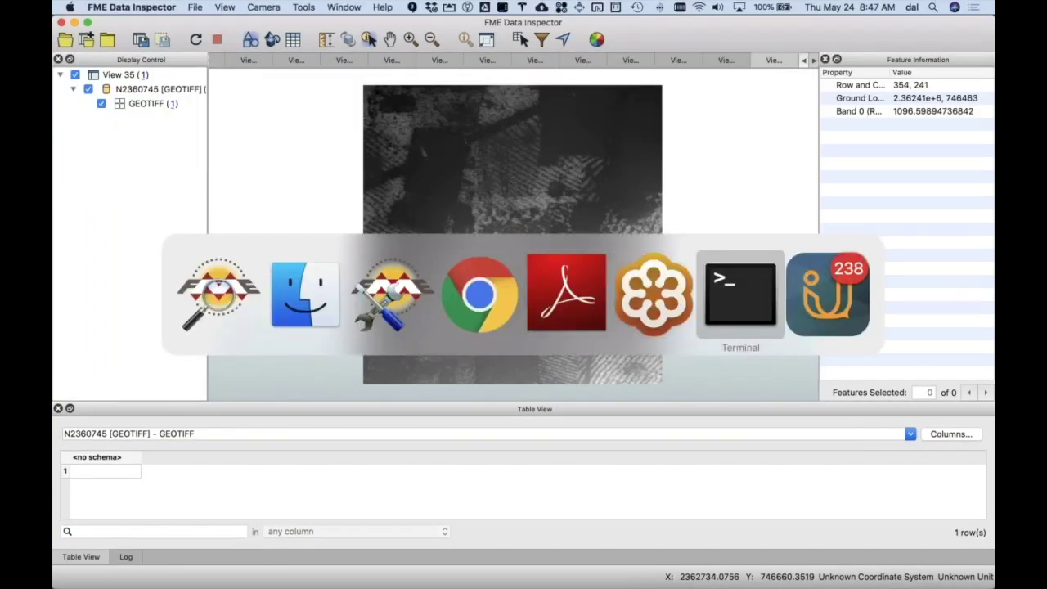
key("super+Tab")
key("super+Tab")
key("super+Tab")
key("super+Tab")
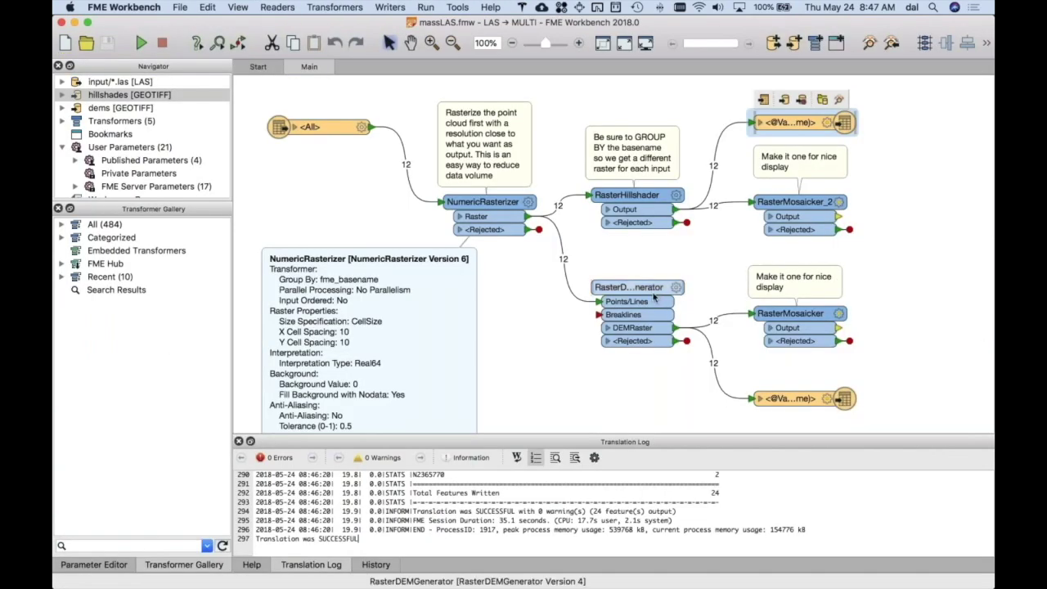
key("super+Tab")
key("super+Tab")
key("super+Tab")
key("super+Tab")
key("super+Tab")
key("super+Tab")
key("super+Tab")
key("super+Tab")
key("super+Tab")
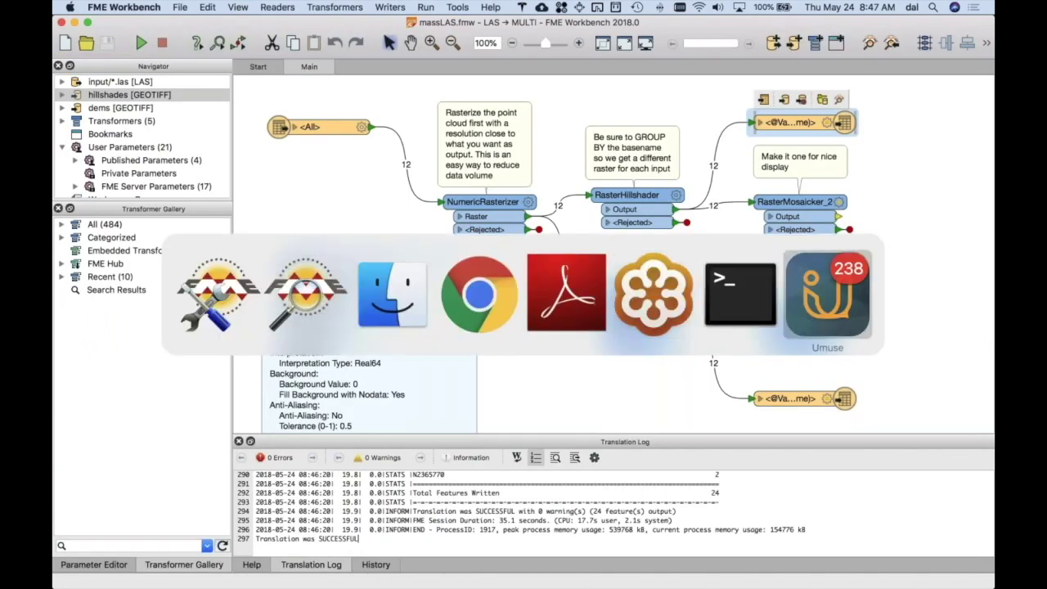
key("super+Tab")
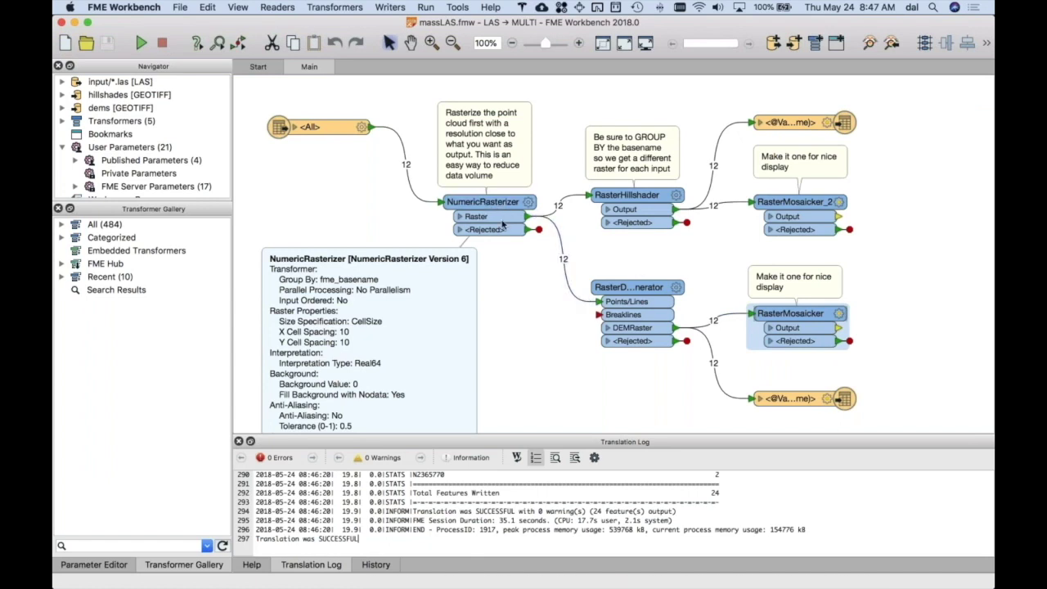
mouse_move(490, 211)
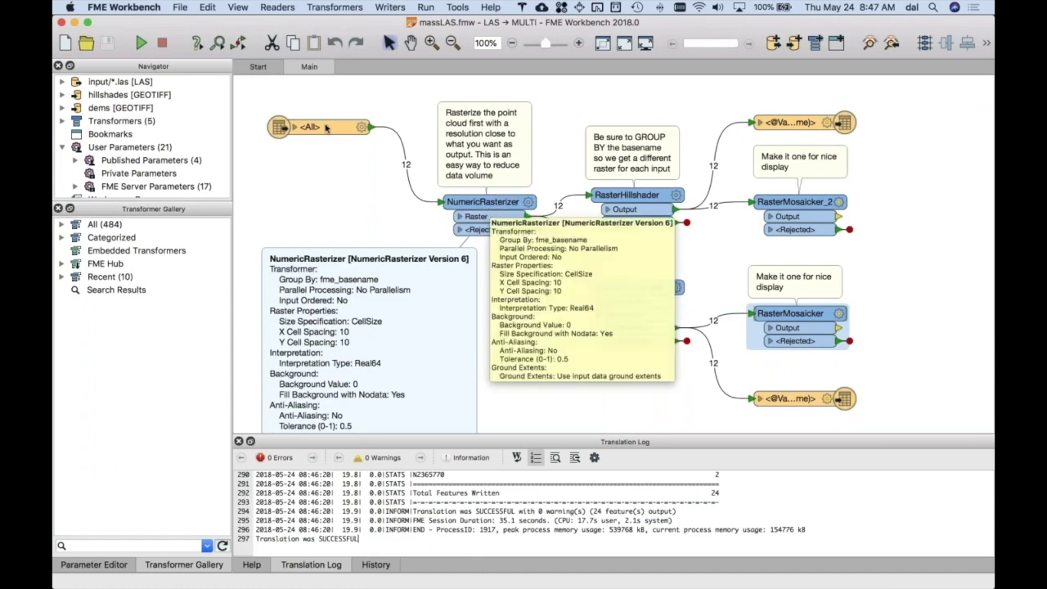
key("ctrl+super+f")
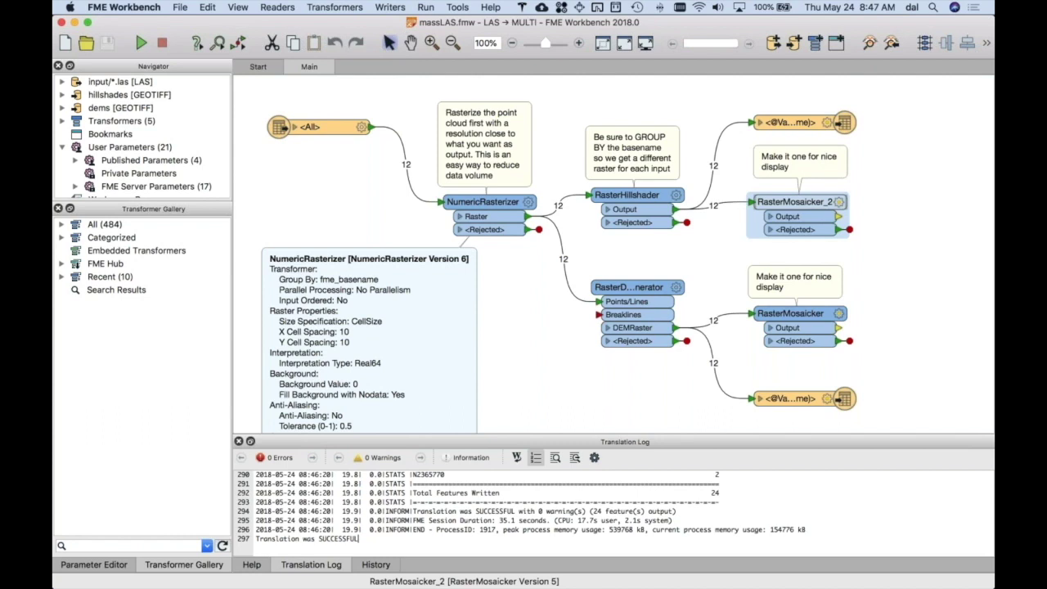
Bring FME Data Inspector back to the front to review the output
key("super+Tab")
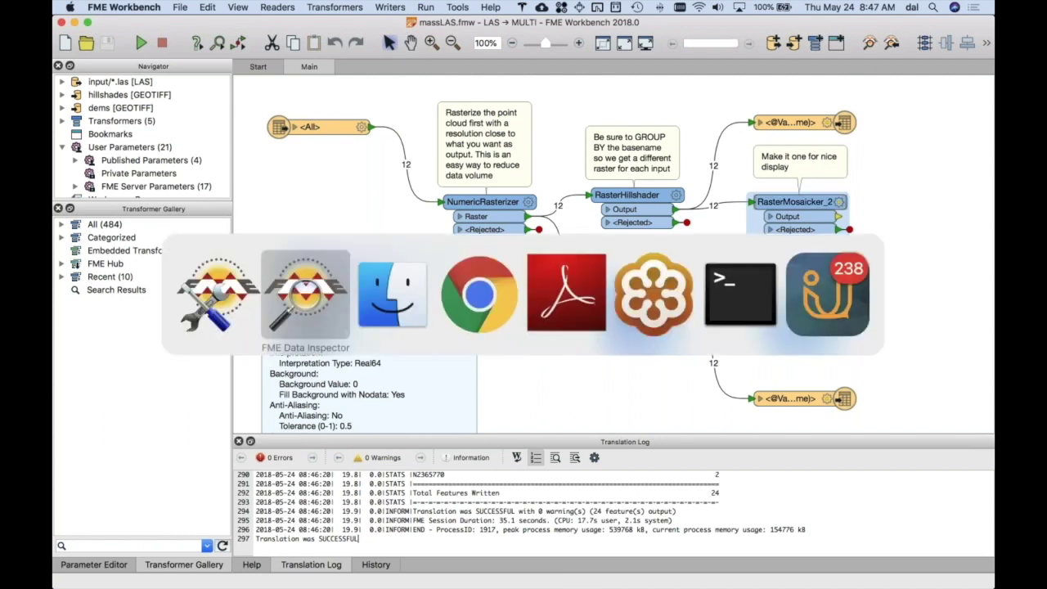
key("super+Tab")
key("super+shift+Tab")
key("super+Tab")
key("super+Tab")
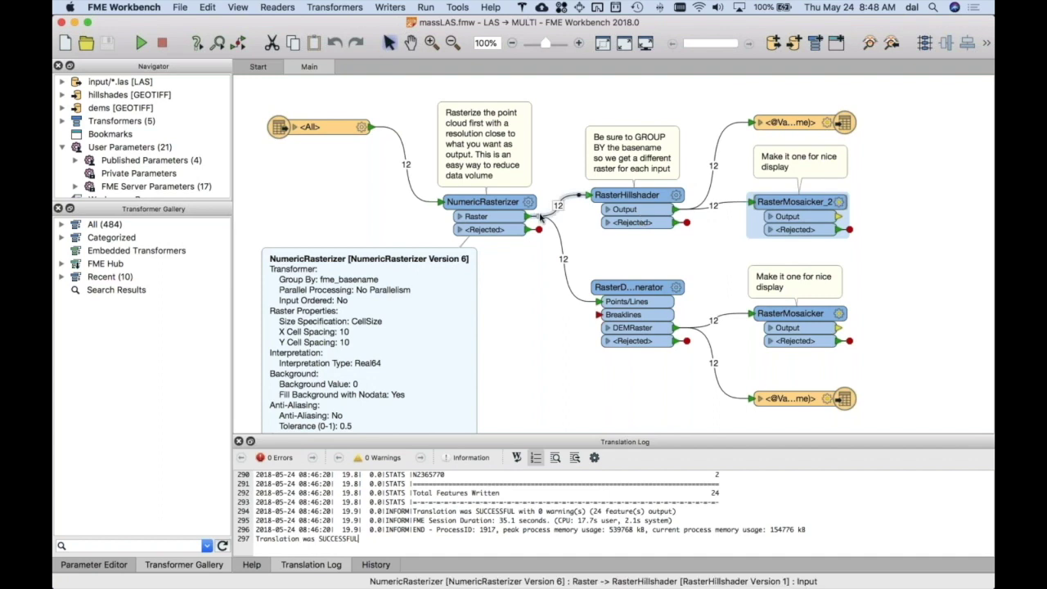
mouse_move(499, 204)
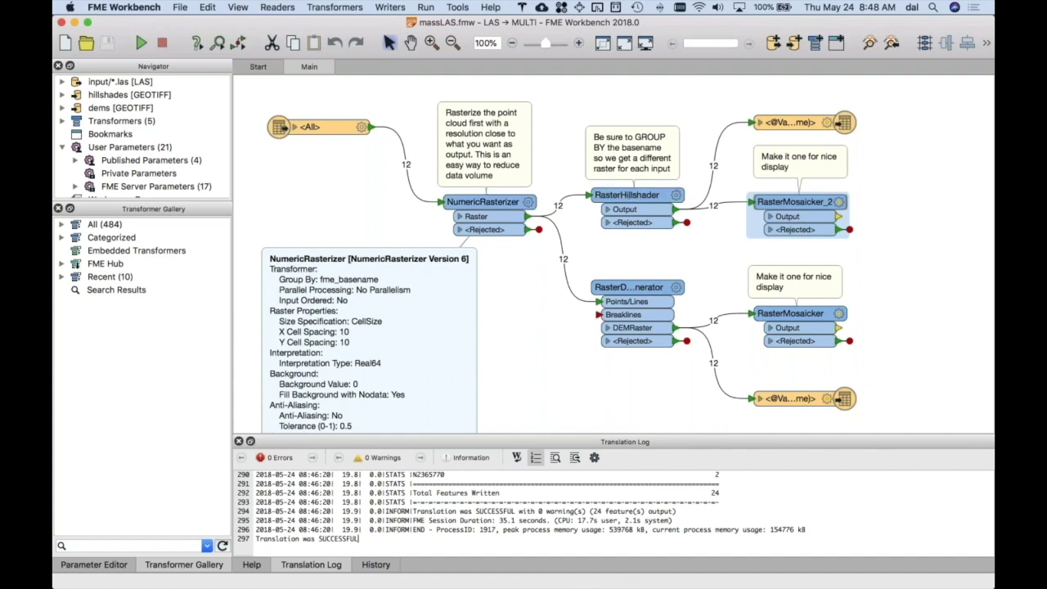
Switch to the LAS Vegas presentation and advance to the key transformers slide
key("super+Tab")
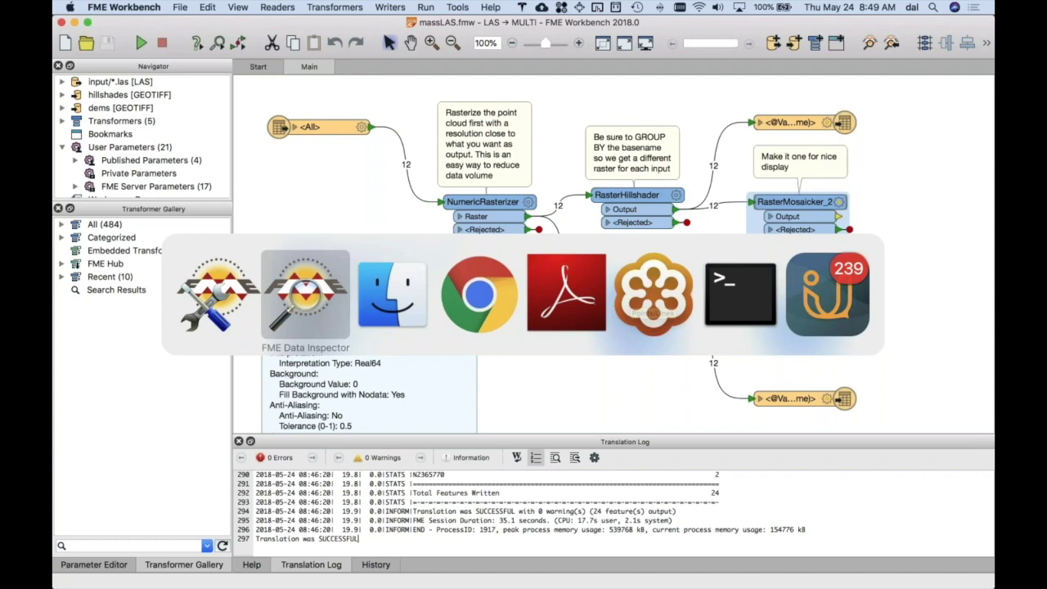
key("super+Tab")
key("super+Tab")
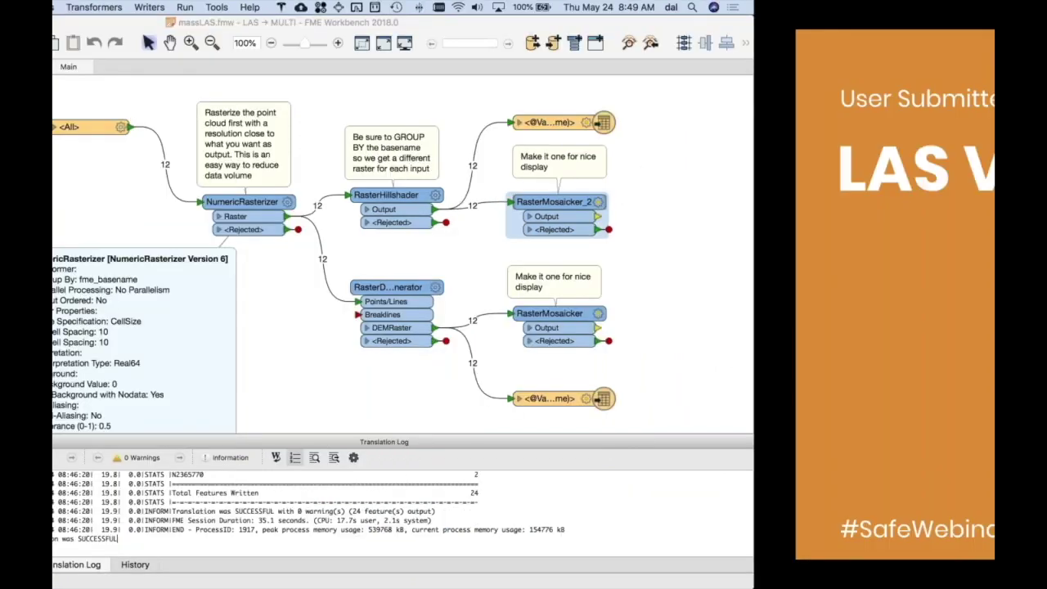
key("Right")
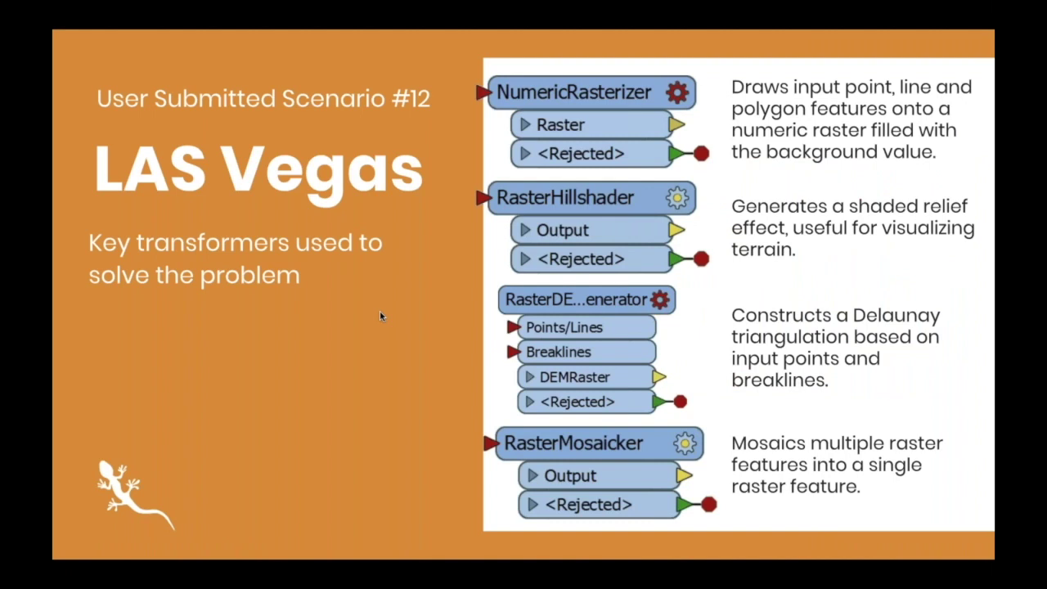